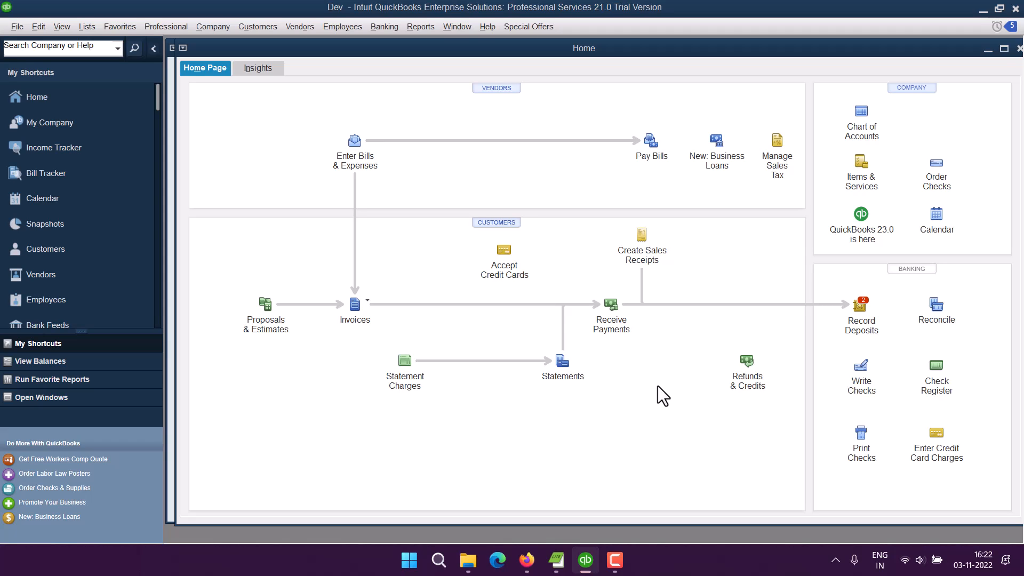
Step: Open the Fixed Asset Item List at full size and start a new fixed asset item
{"action": "left_click", "coordinate": [87, 26]}
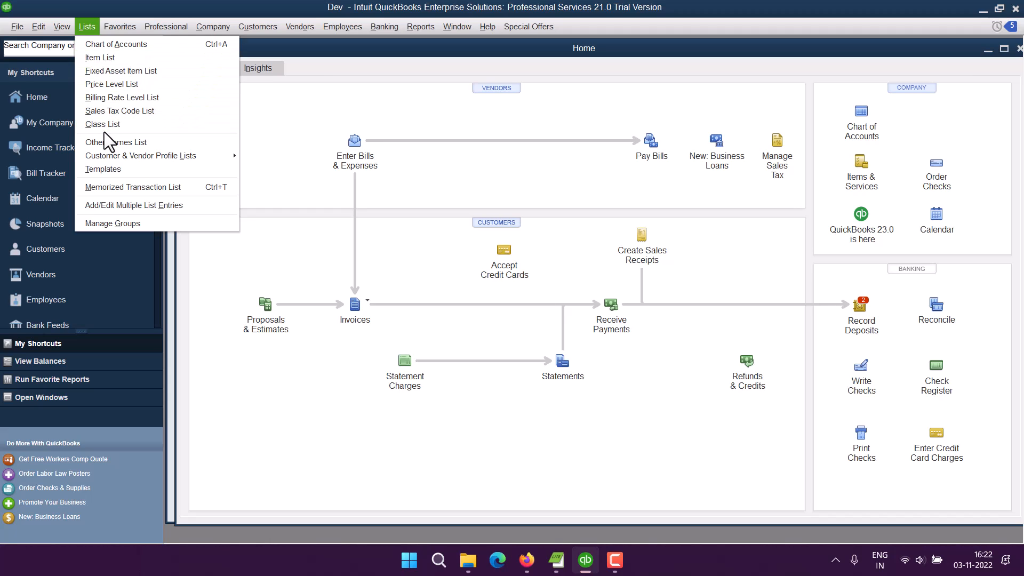
{"action": "left_click", "coordinate": [147, 72]}
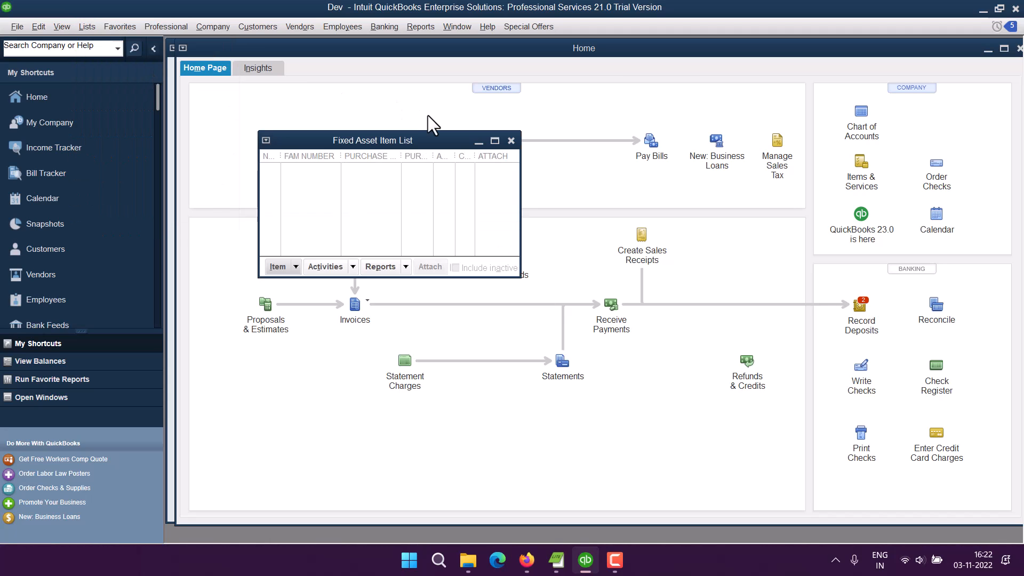
{"action": "left_click", "coordinate": [494, 141]}
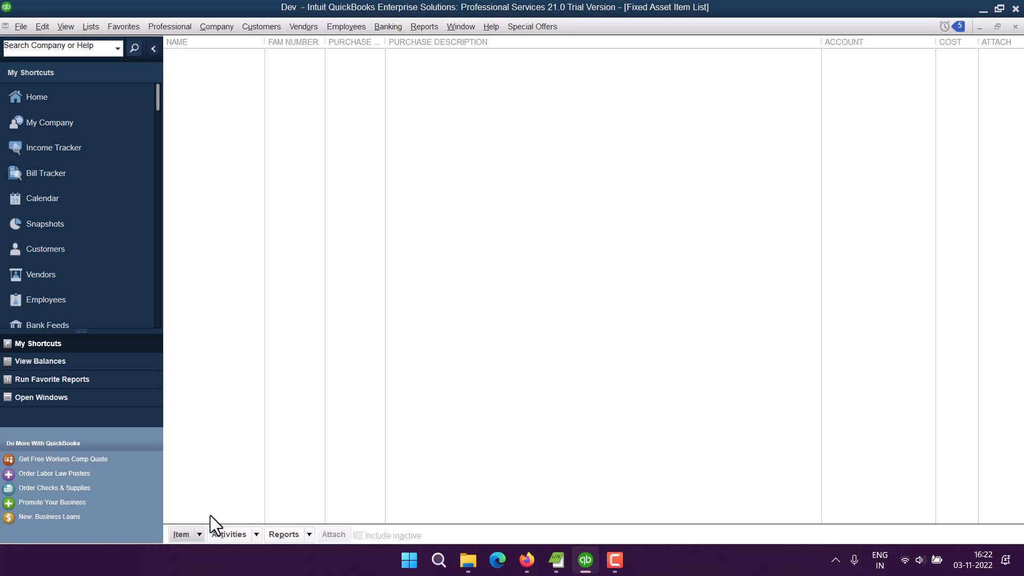
{"action": "left_click", "coordinate": [199, 534]}
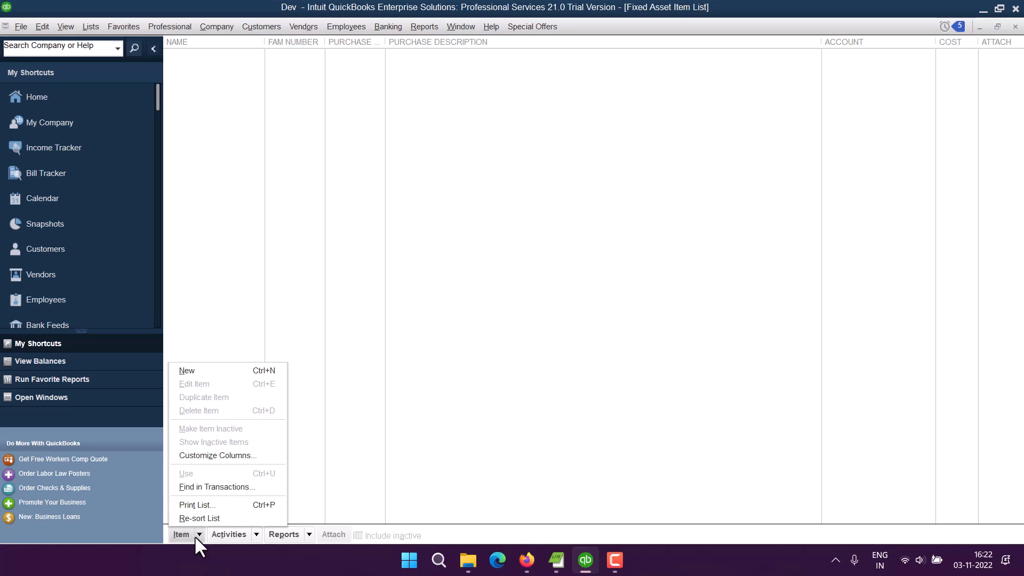
{"action": "left_click", "coordinate": [196, 373]}
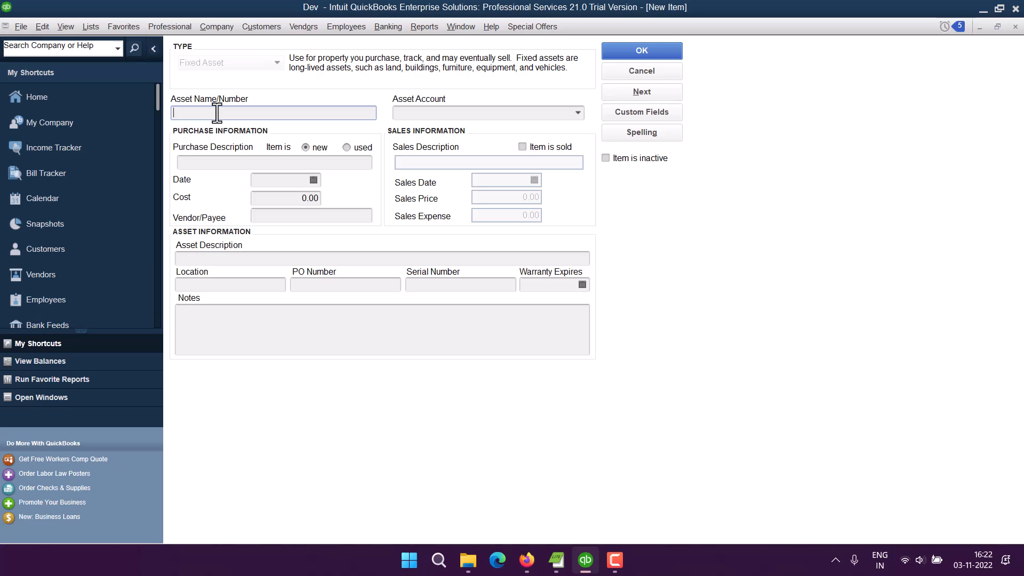
Step: Name the asset "Asus Laptop" and assign it to the Computer and Internet Expenses account
{"action": "type", "text": "Asus Laptop"}
{"action": "left_click", "coordinate": [577, 115]}
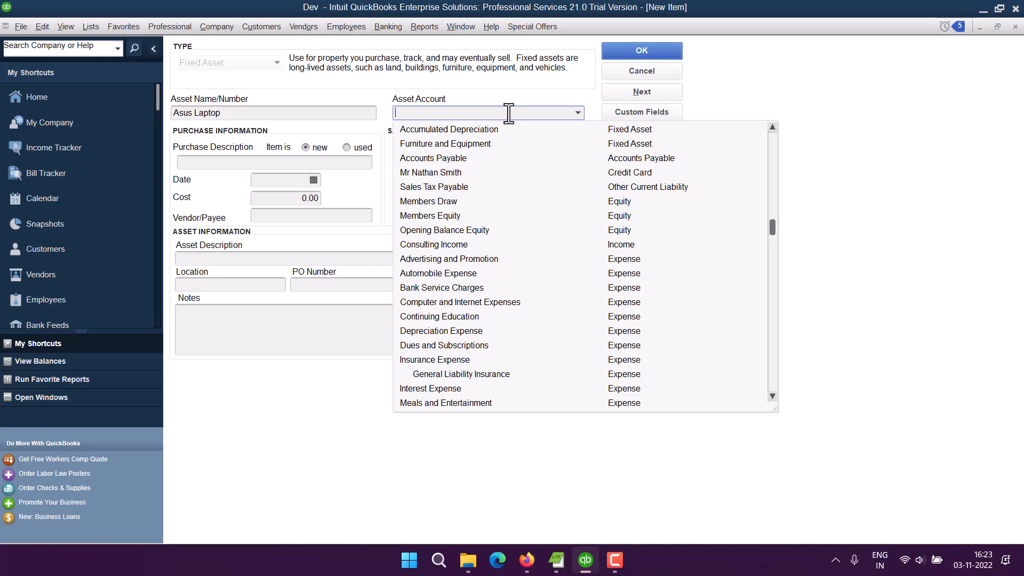
{"action": "scroll", "coordinate": [739, 259], "scroll_direction": "down", "scroll_amount": 3}
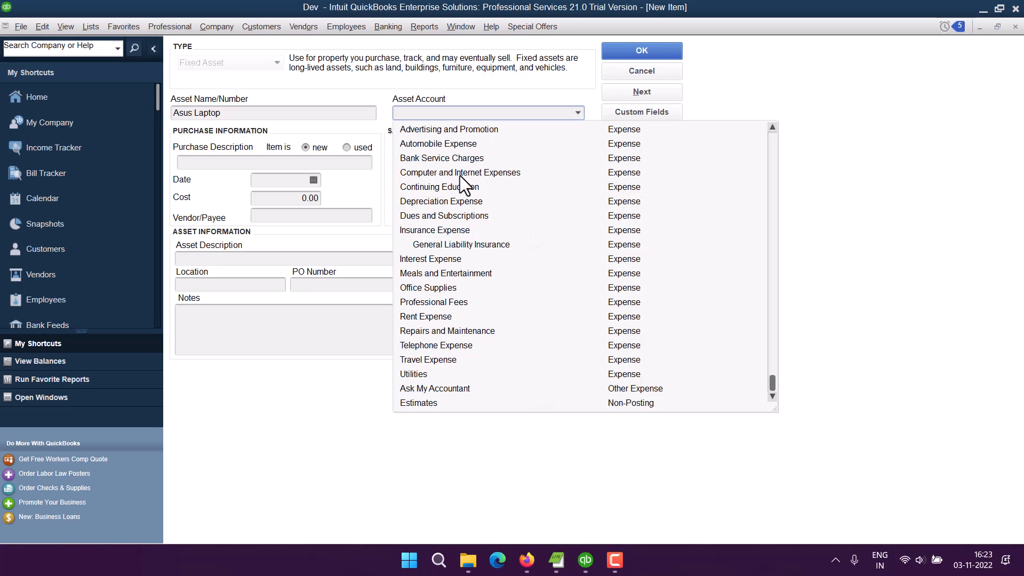
{"action": "left_click", "coordinate": [437, 173]}
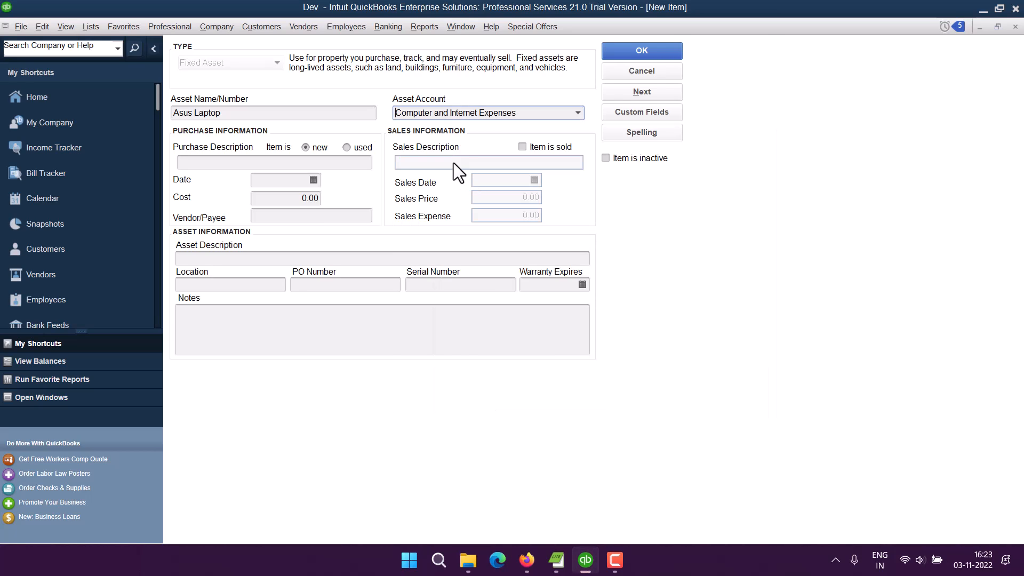
Step: Enter the purchase description "ASUS Laptop ROG Zephyrus" and set the purchase date to 30-09-2022
{"action": "left_click", "coordinate": [212, 162]}
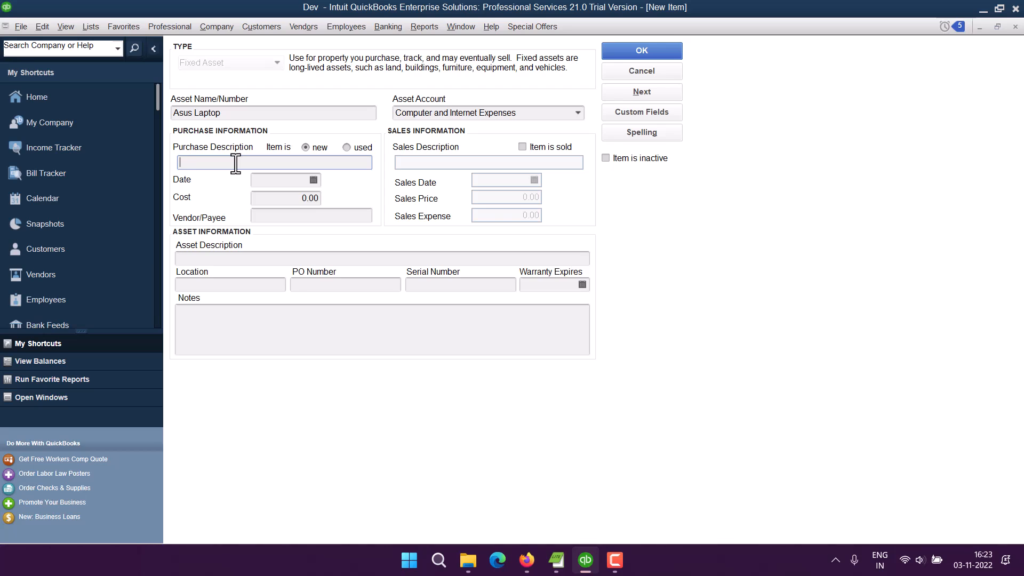
{"action": "type", "text": "ASUS Laptop ROG Zephyrus"}
{"action": "left_click", "coordinate": [313, 180]}
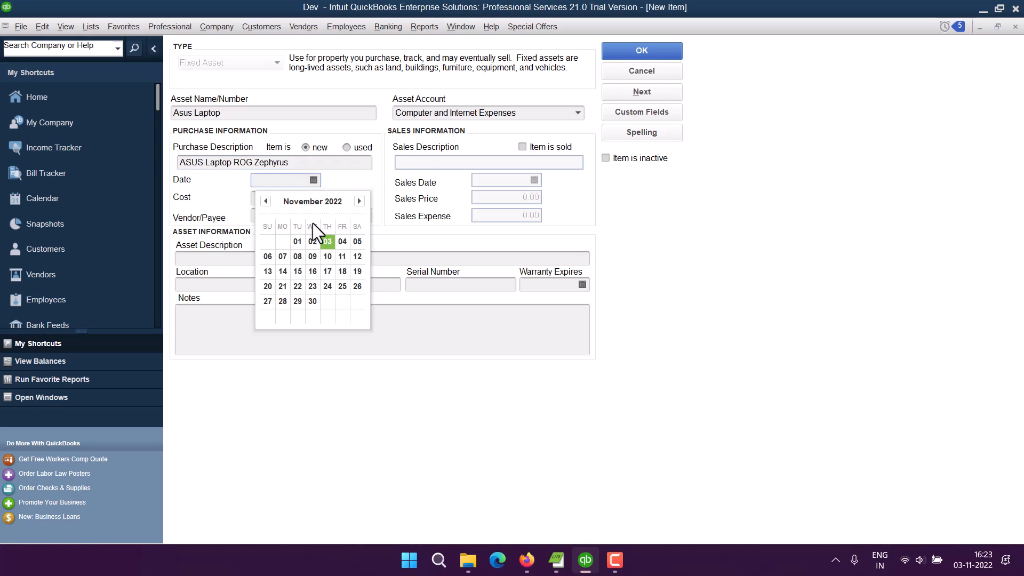
{"action": "left_click", "coordinate": [265, 201]}
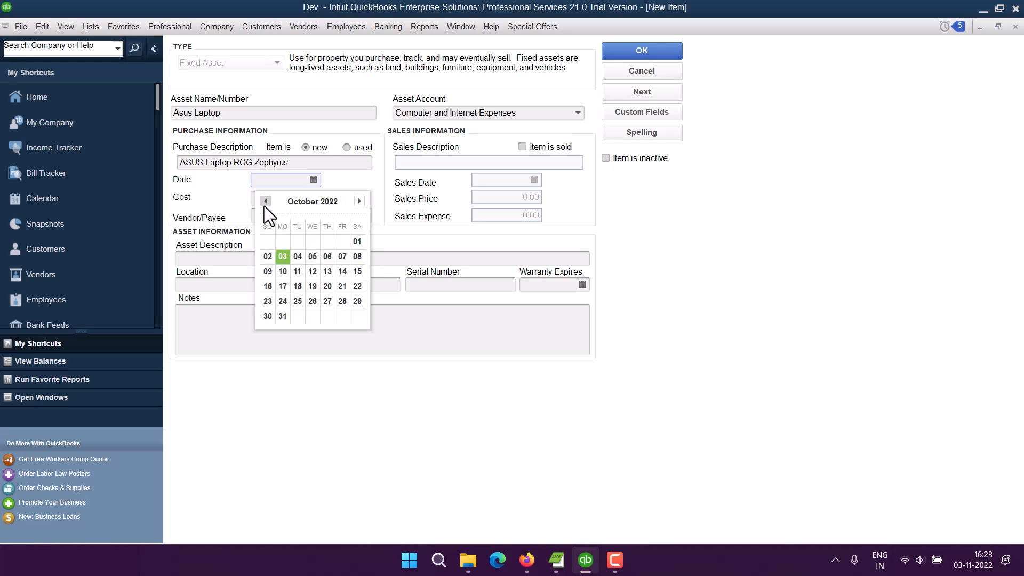
{"action": "left_click", "coordinate": [265, 202]}
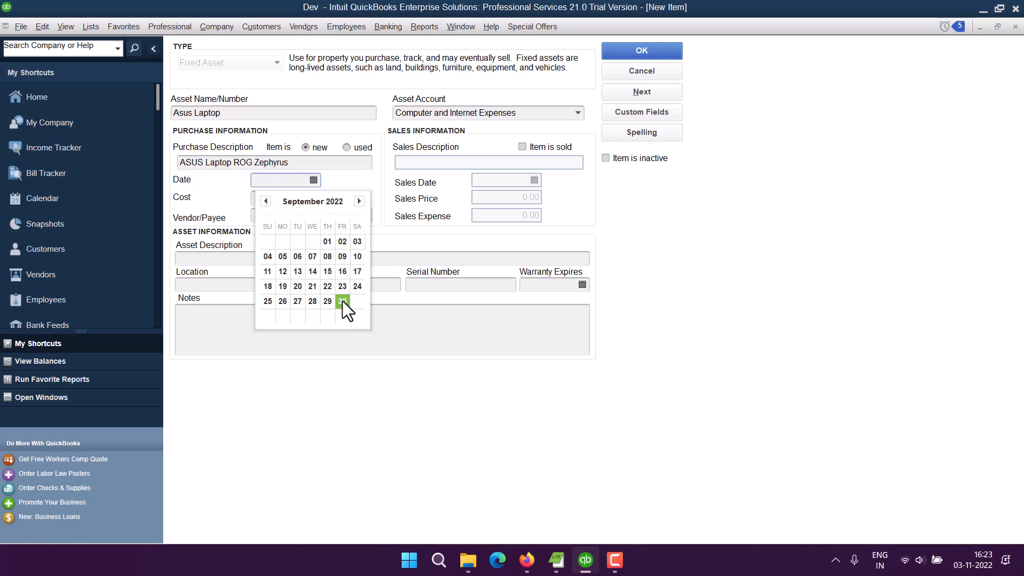
{"action": "left_click", "coordinate": [342, 302]}
Step: Set the purchase cost to 989 and enter "Asus LTD" as the vendor/payee
{"action": "left_click", "coordinate": [288, 199]}
{"action": "left_click_drag", "start_coordinate": [302, 202], "coordinate": [321, 197]}
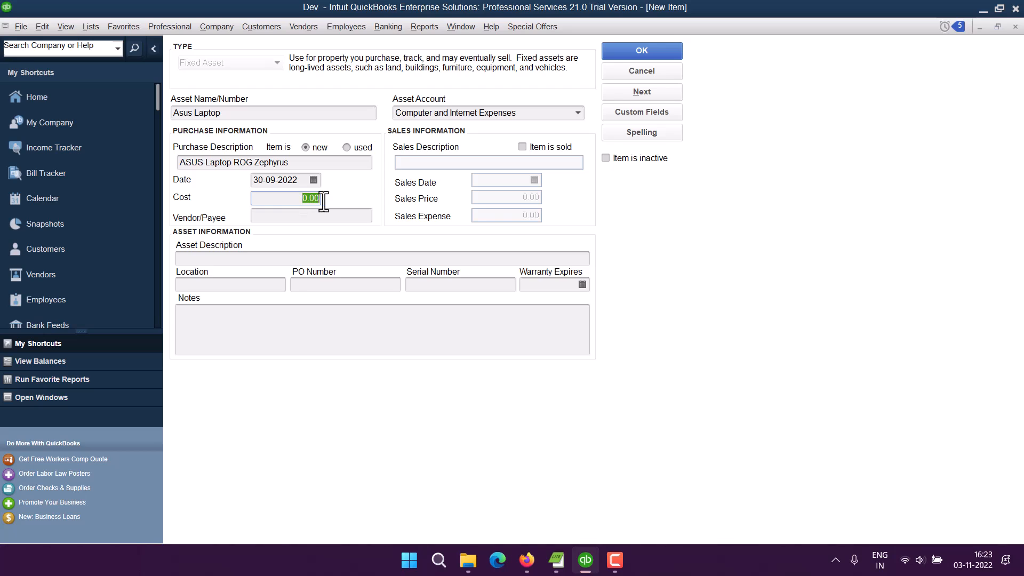
{"action": "type", "text": "800"}
{"action": "key", "text": "BackSpace"}
{"action": "key", "text": "BackSpace"}
{"action": "key", "text": "BackSpace"}
{"action": "type", "text": "989"}
{"action": "left_click", "coordinate": [284, 214]}
{"action": "type", "text": "Asus L"}
{"action": "key", "text": "BackSpace"}
{"action": "type", "text": "LTD"}
{"action": "left_click", "coordinate": [221, 258]}
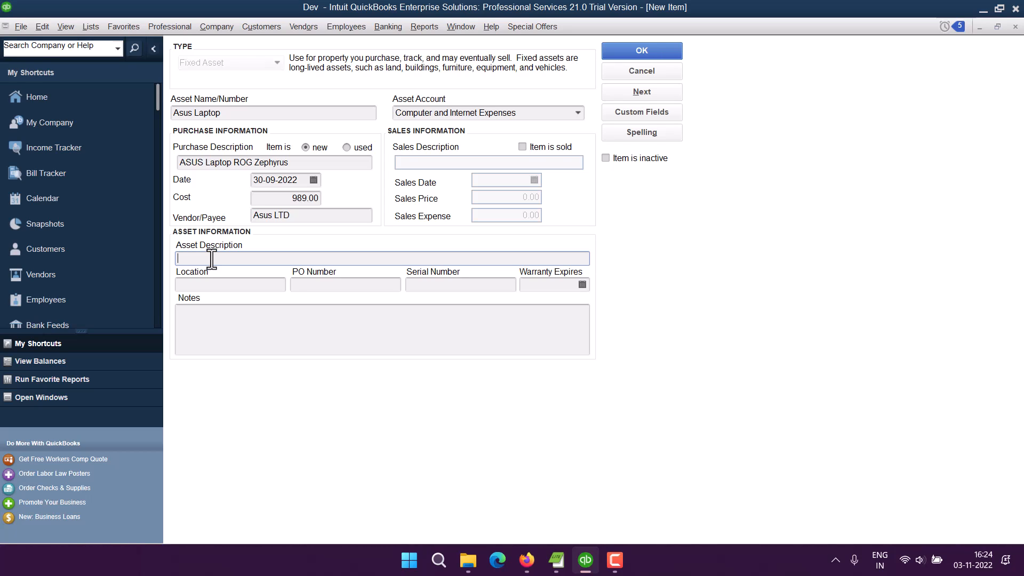
{"action": "left_click", "coordinate": [208, 311]}
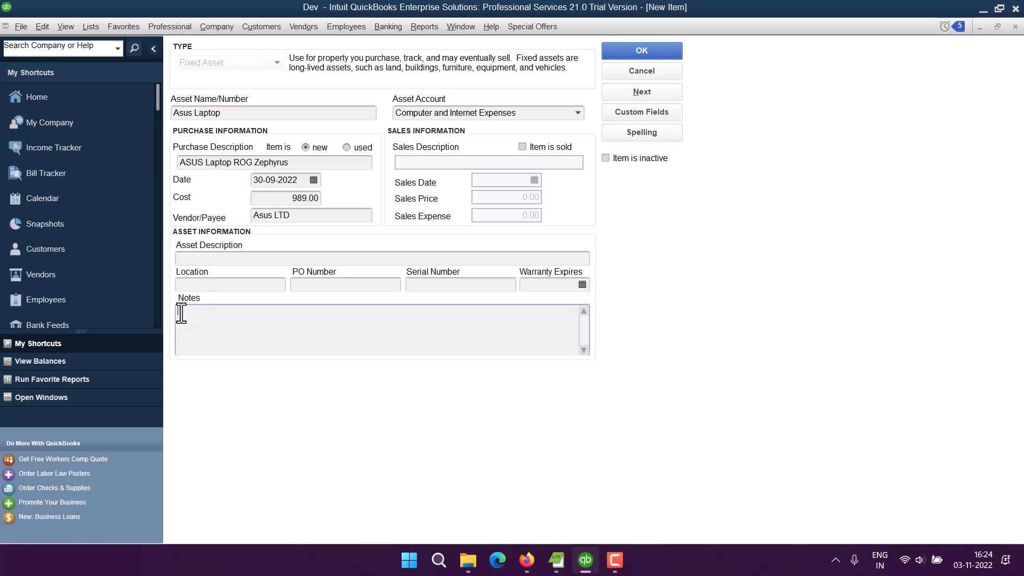
{"action": "left_click", "coordinate": [203, 284]}
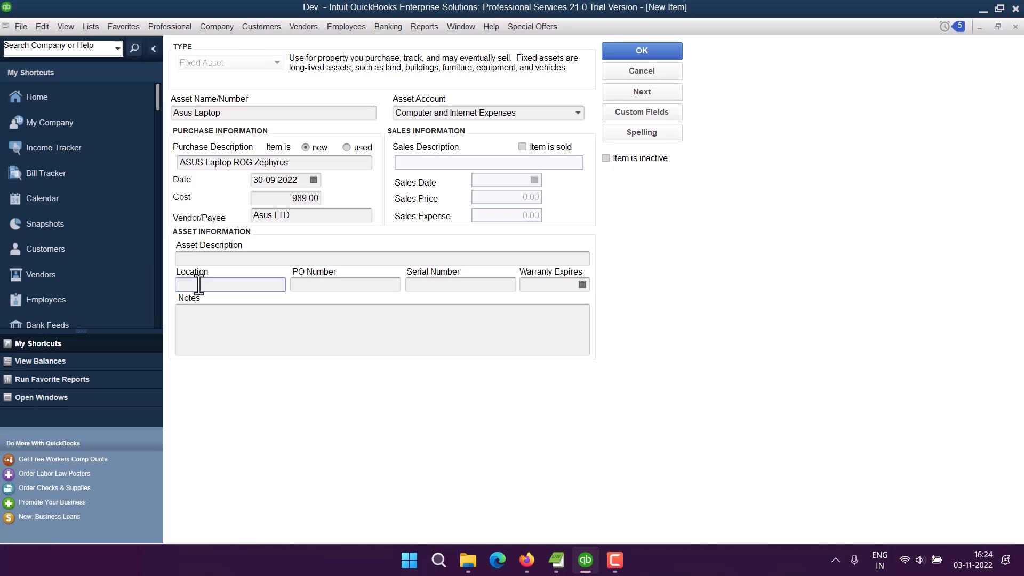
{"action": "left_click", "coordinate": [341, 285]}
{"action": "left_click", "coordinate": [452, 284]}
Step: Save the new asset item without spelling corrections and open the Fixed Asset Listing report
{"action": "left_click", "coordinate": [630, 51]}
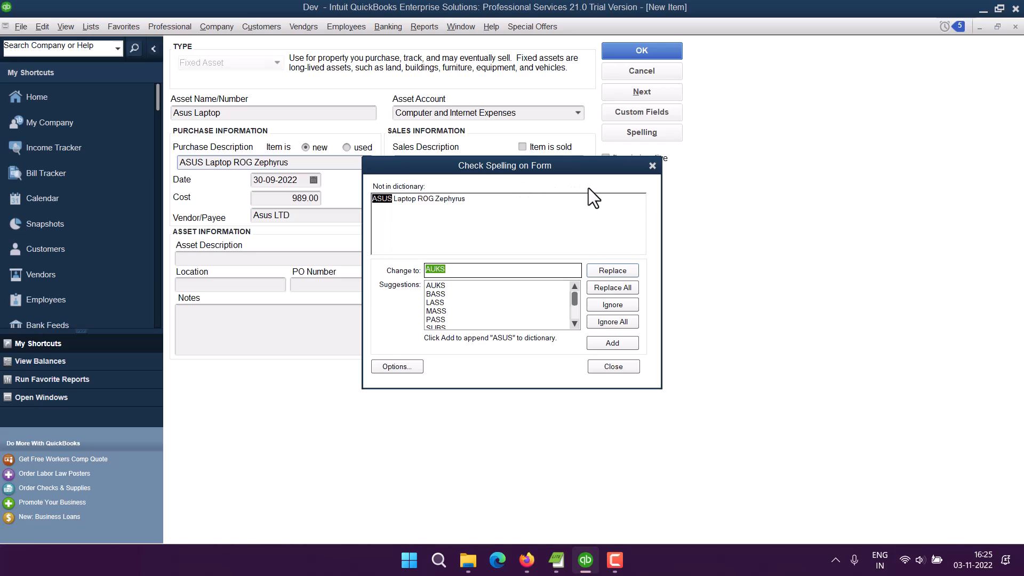
{"action": "left_click", "coordinate": [652, 167]}
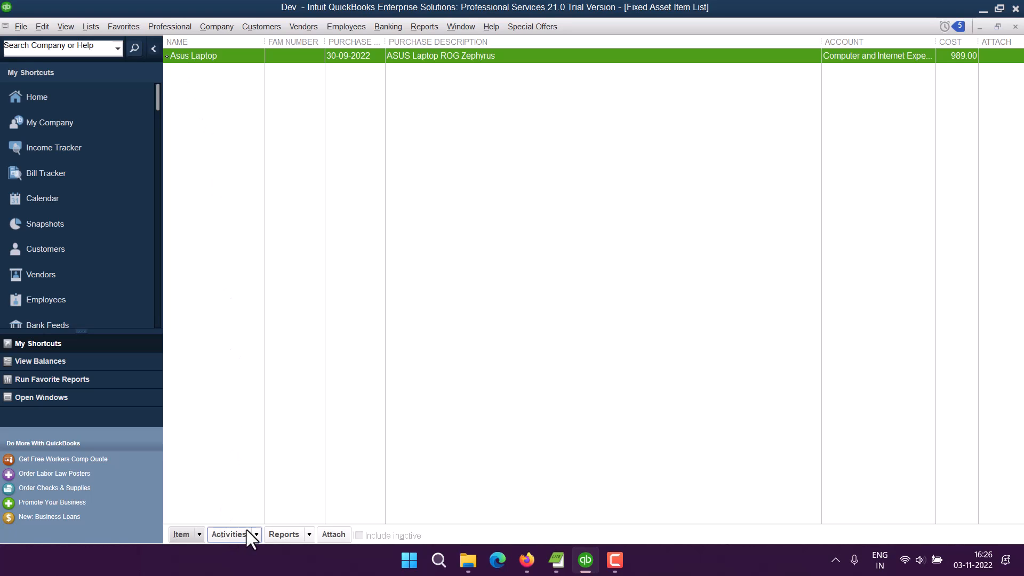
{"action": "left_click", "coordinate": [309, 533]}
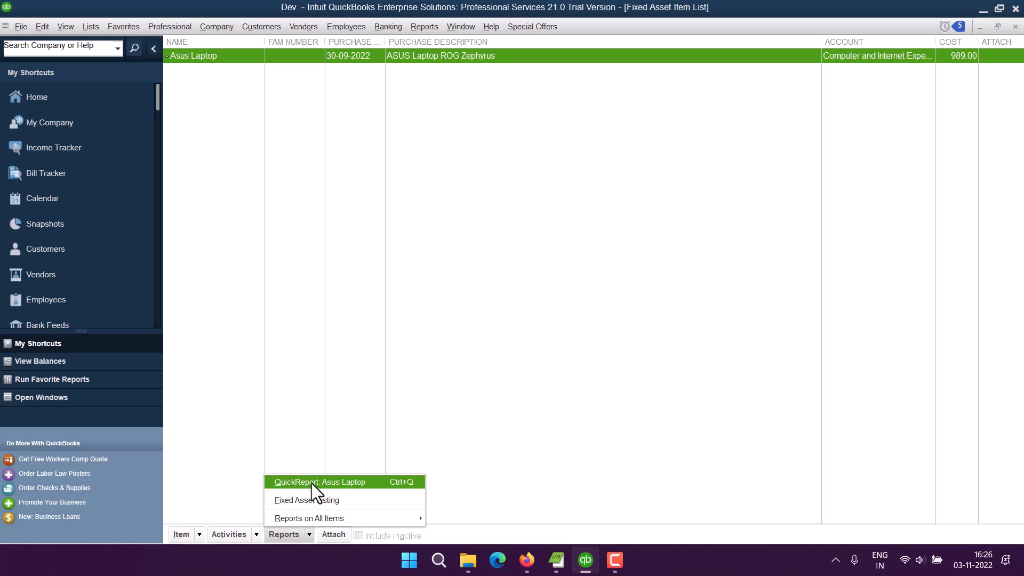
{"action": "left_click", "coordinate": [296, 500]}
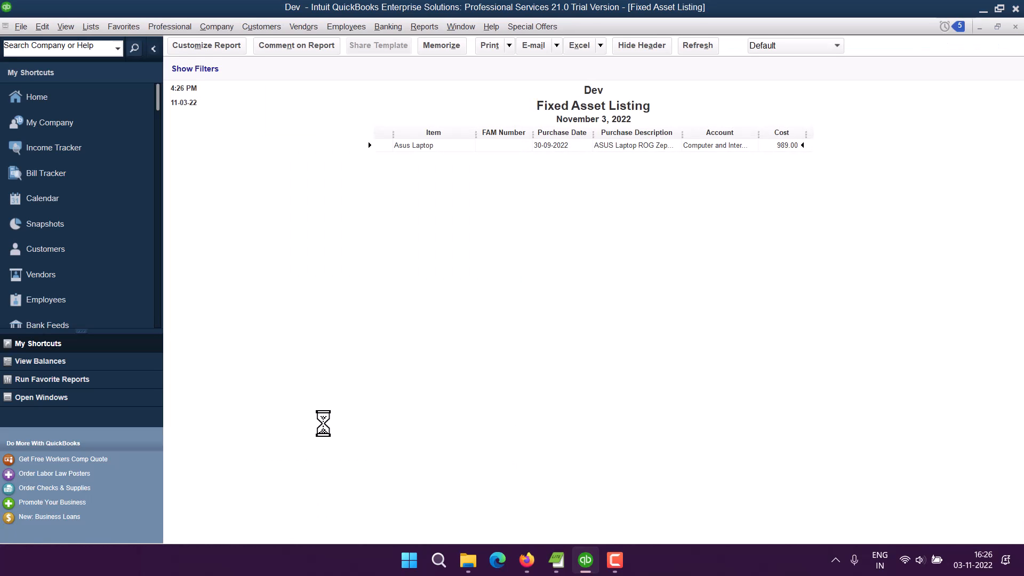